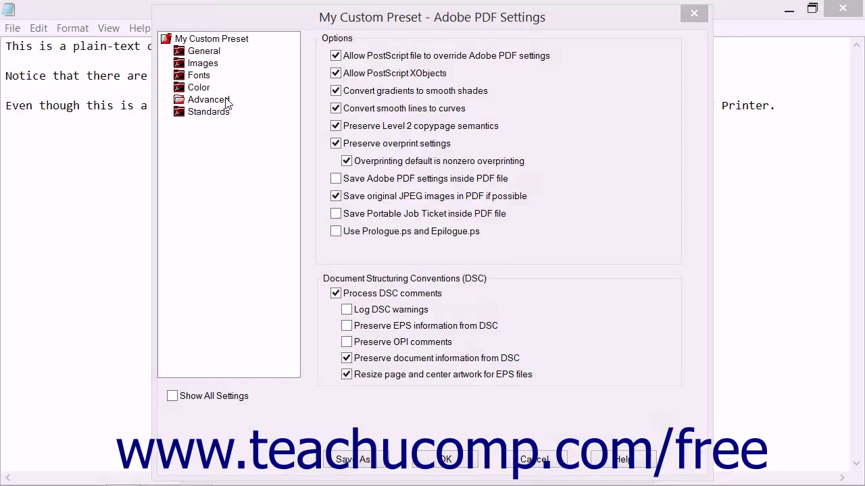
Show the Advanced category of My Custom Preset, with its Options and DSC checkboxes
{"action": "left_click", "coordinate": [227, 100]}
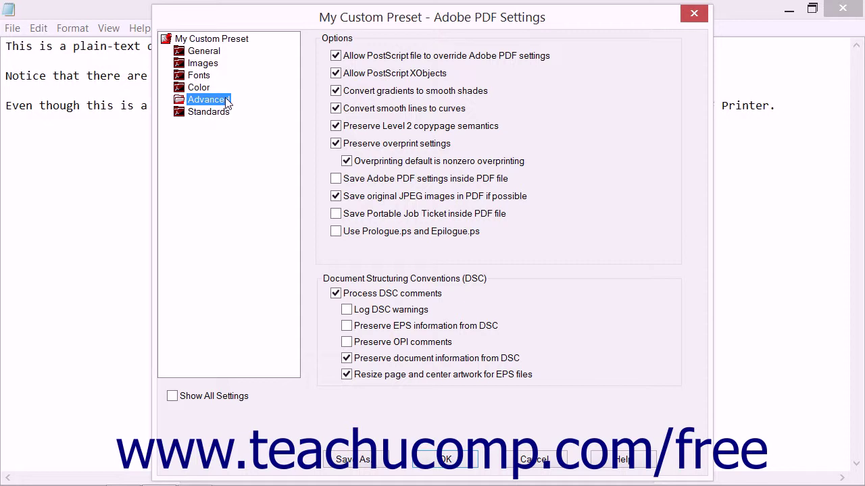
{"action": "left_click", "coordinate": [227, 101]}
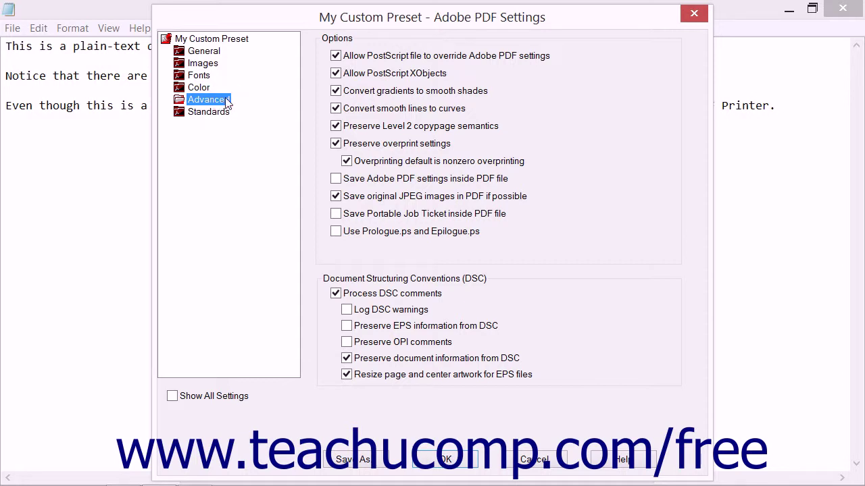